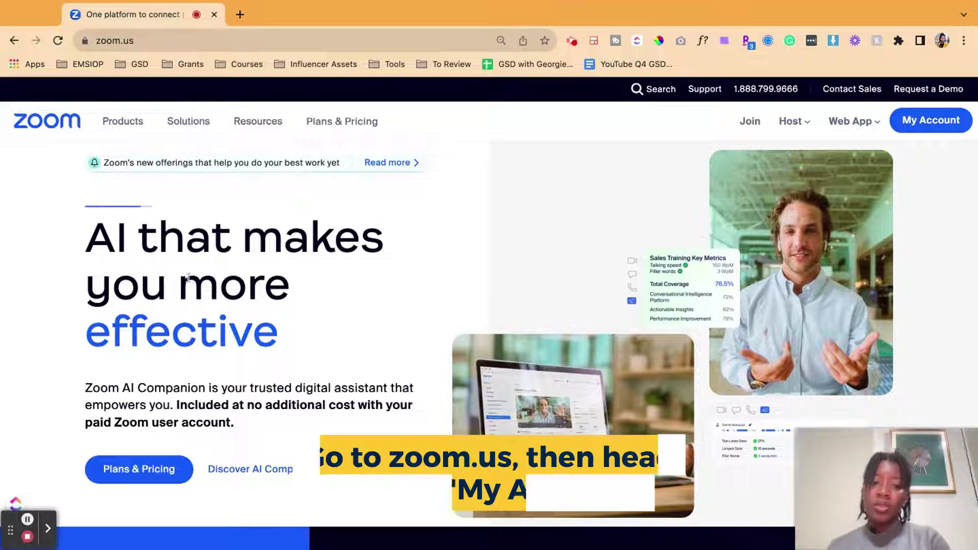
Open the settings of the Zoom account and search them for "interpretation".
{"action": "left_click", "coordinate": [933, 120]}
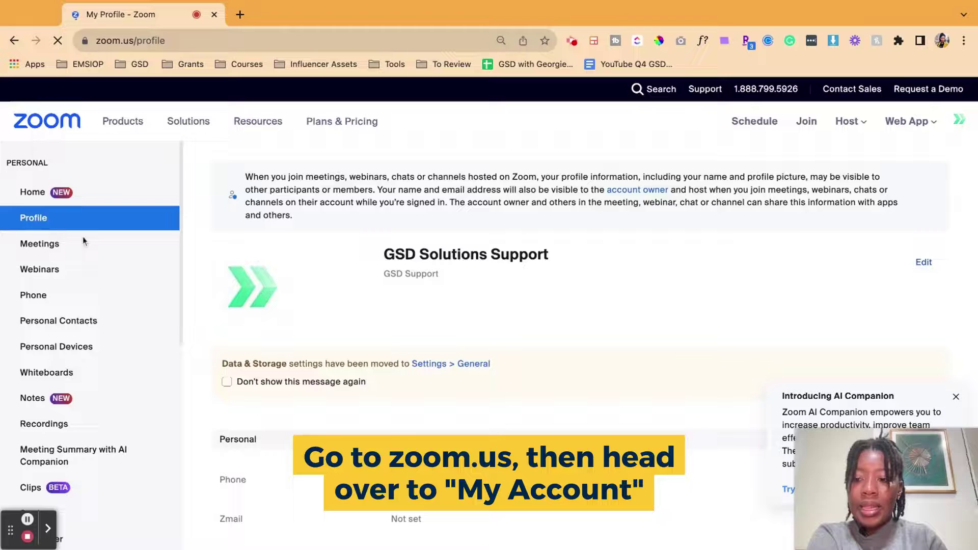
{"action": "scroll", "coordinate": [81, 384], "scroll_direction": "down", "scroll_amount": 3}
{"action": "scroll", "coordinate": [82, 383], "scroll_direction": "down", "scroll_amount": 4}
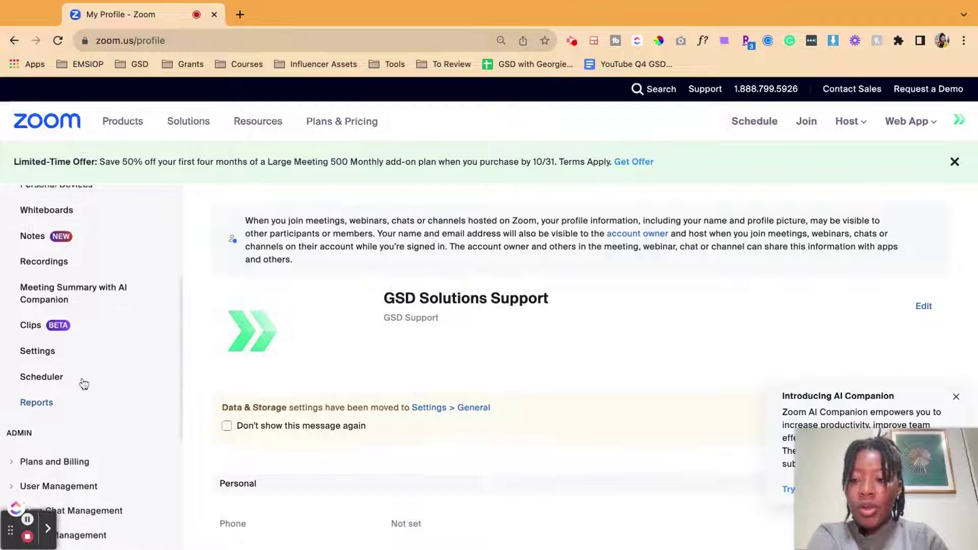
{"action": "left_click", "coordinate": [33, 373]}
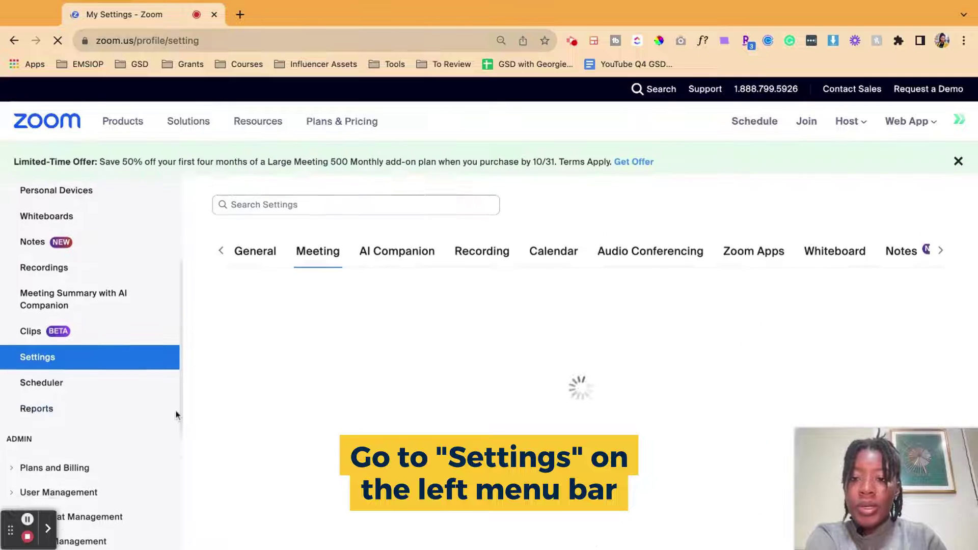
{"action": "left_click", "coordinate": [325, 220]}
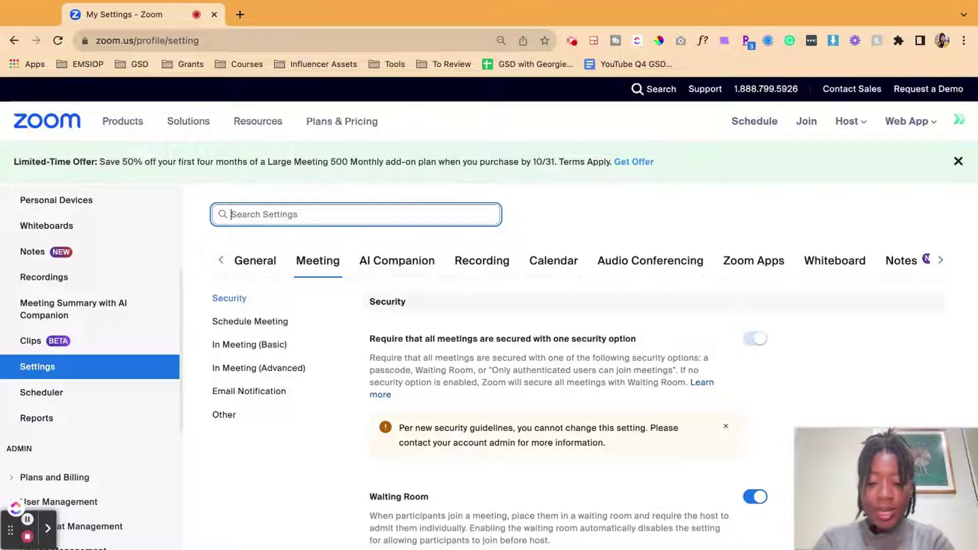
{"action": "type", "text": "interpretation"}
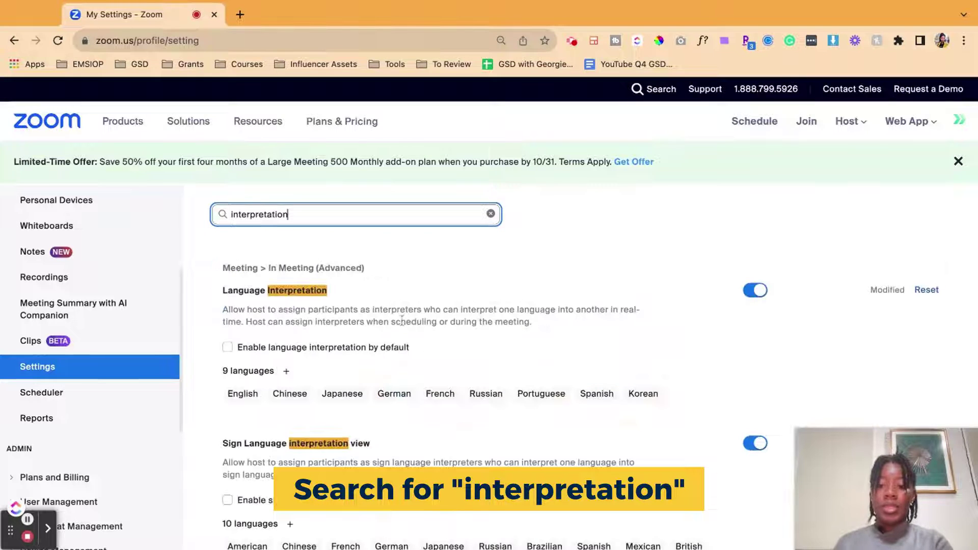
Examine the Language Interpretation and Sign Language interpretation view settings, including their default options and language lists.
{"action": "left_click_drag", "start_coordinate": [219, 294], "coordinate": [360, 319]}
{"action": "left_click", "coordinate": [361, 319]}
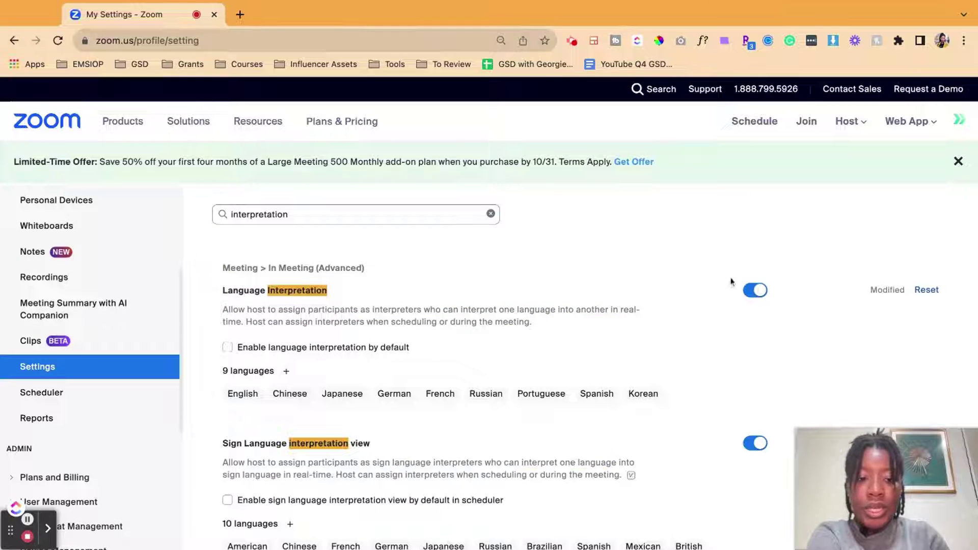
{"action": "scroll", "coordinate": [277, 386], "scroll_direction": "down", "scroll_amount": 3}
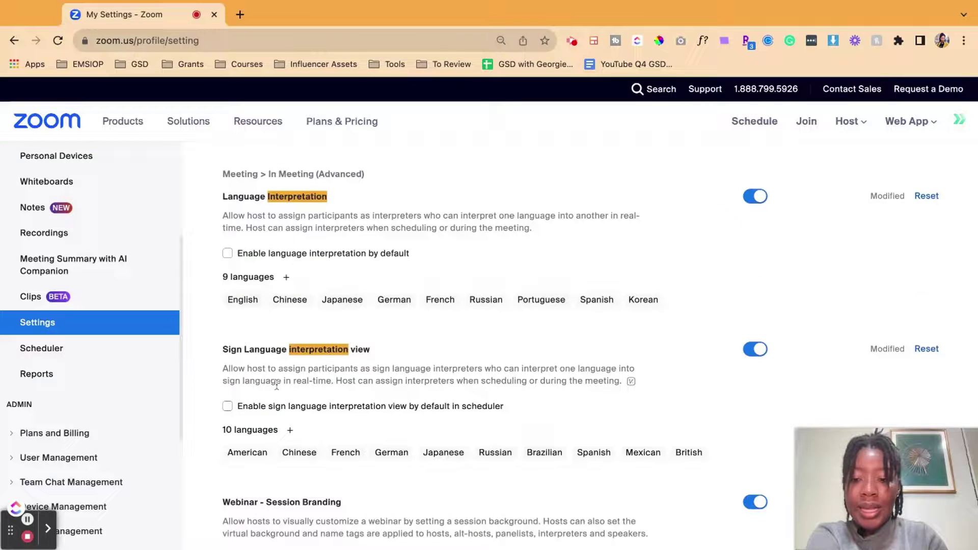
{"action": "scroll", "coordinate": [737, 365], "scroll_direction": "down", "scroll_amount": 3}
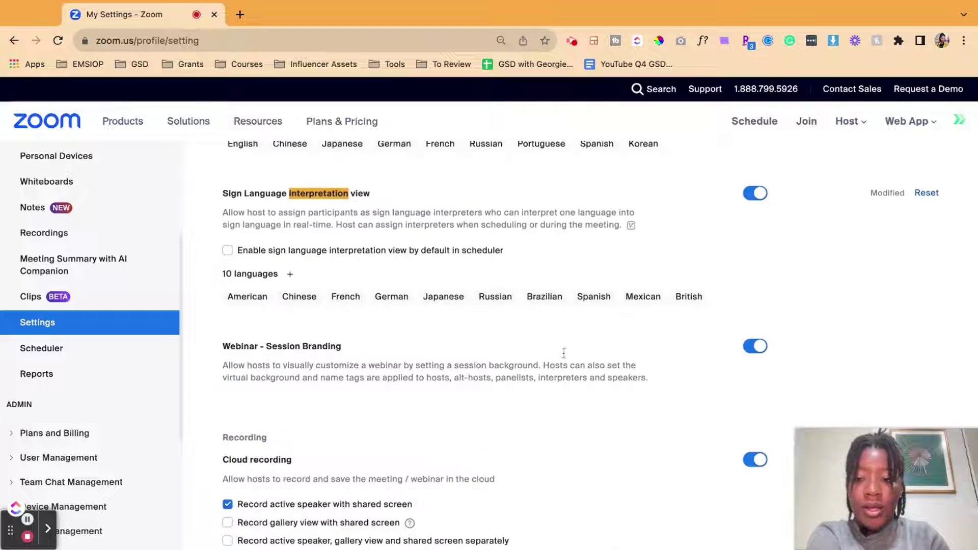
{"action": "scroll", "coordinate": [258, 232], "scroll_direction": "up", "scroll_amount": 3}
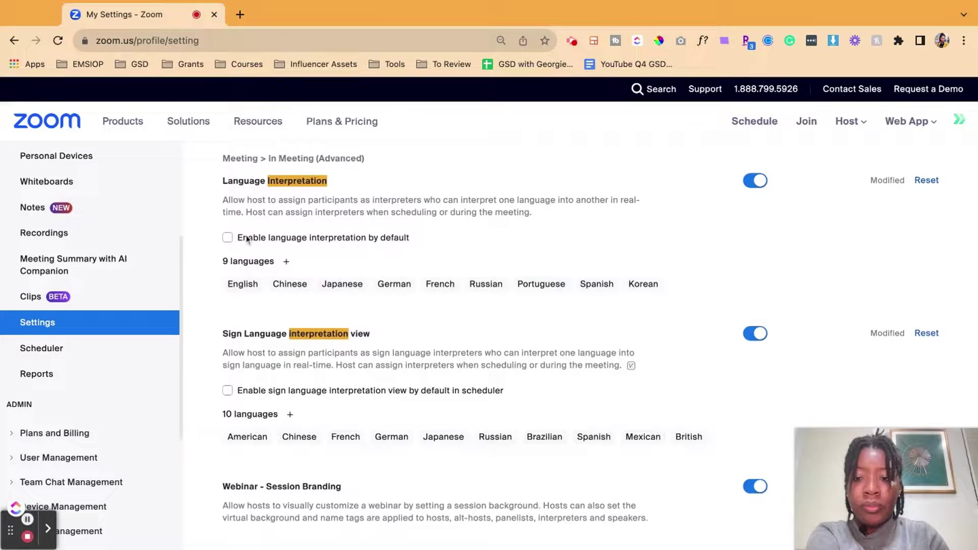
{"action": "left_click", "coordinate": [287, 261]}
{"action": "left_click", "coordinate": [605, 239]}
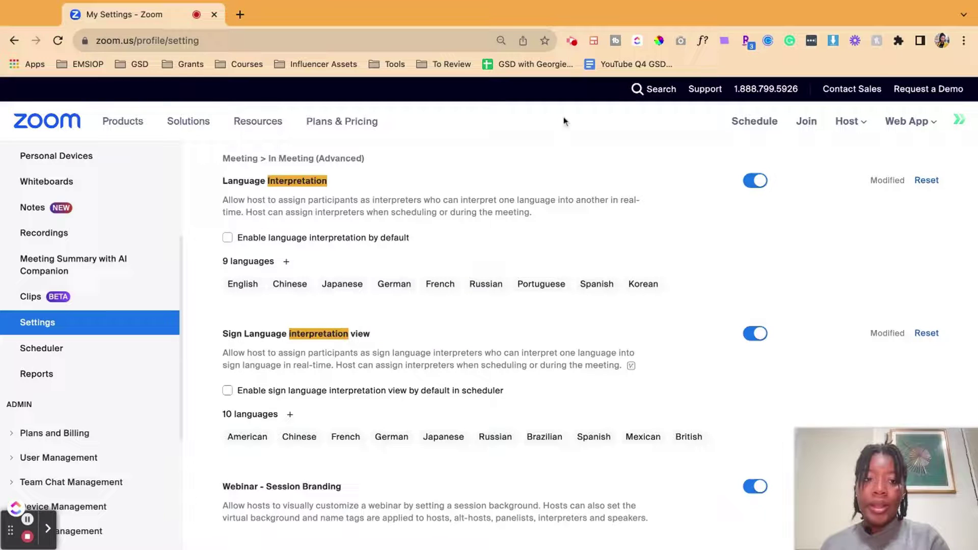
Start scheduling a new meeting with the topic "Test Meeting".
{"action": "scroll", "coordinate": [655, 127], "scroll_direction": "up", "scroll_amount": 3}
{"action": "left_click", "coordinate": [756, 121]}
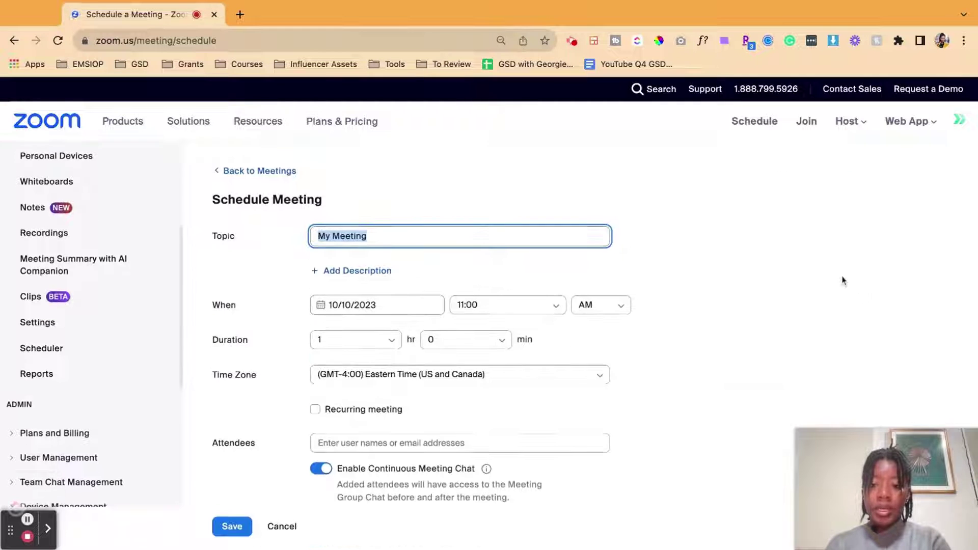
{"action": "type", "text": "Test"}
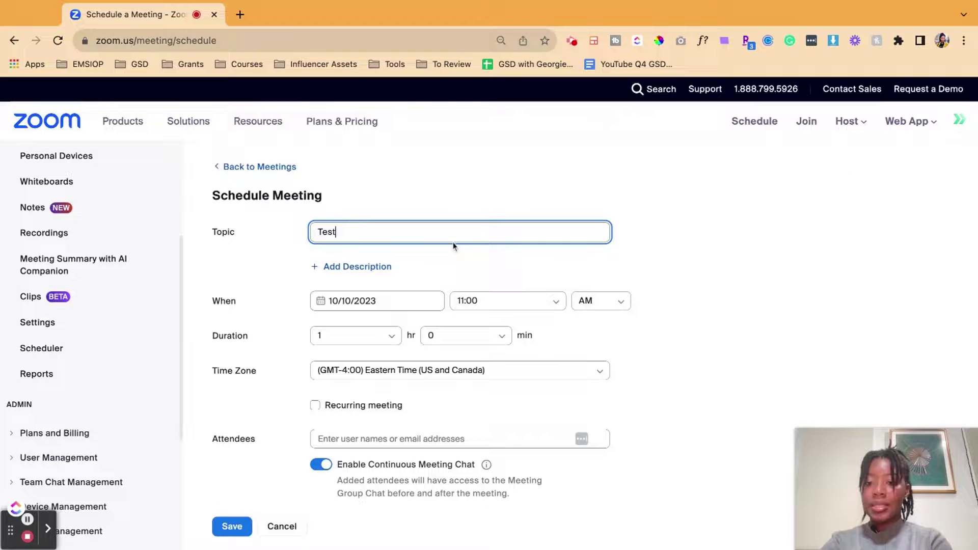
{"action": "type", "text": " Meeting"}
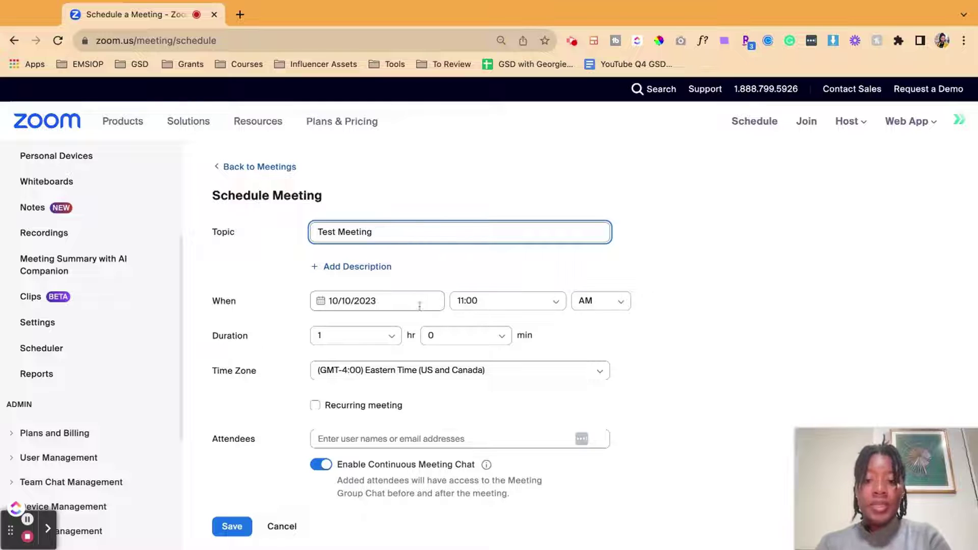
Enable language interpretation and the sign language interpretation video channels for the scheduled meeting.
{"action": "scroll", "coordinate": [408, 301], "scroll_direction": "down", "scroll_amount": 5}
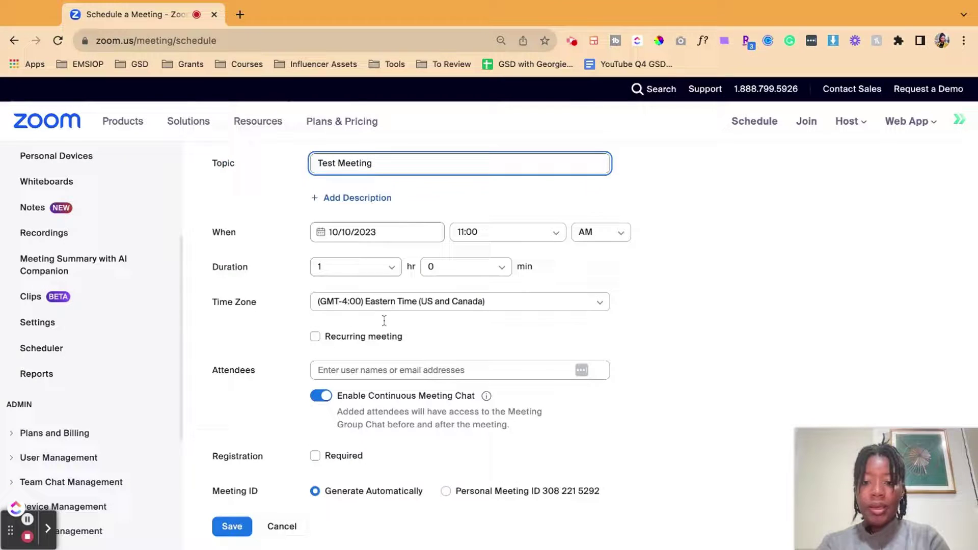
{"action": "scroll", "coordinate": [433, 334], "scroll_direction": "down", "scroll_amount": 5}
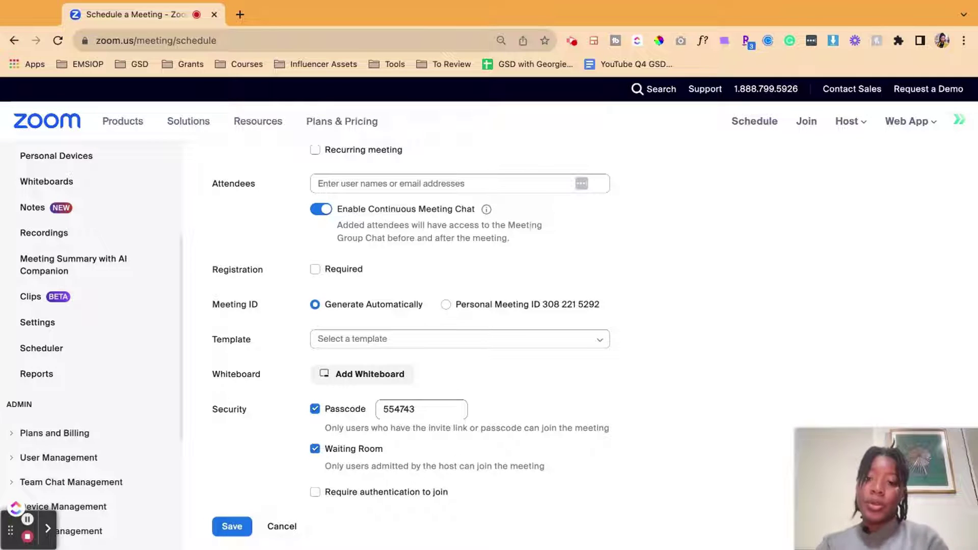
{"action": "scroll", "coordinate": [463, 318], "scroll_direction": "down", "scroll_amount": 4}
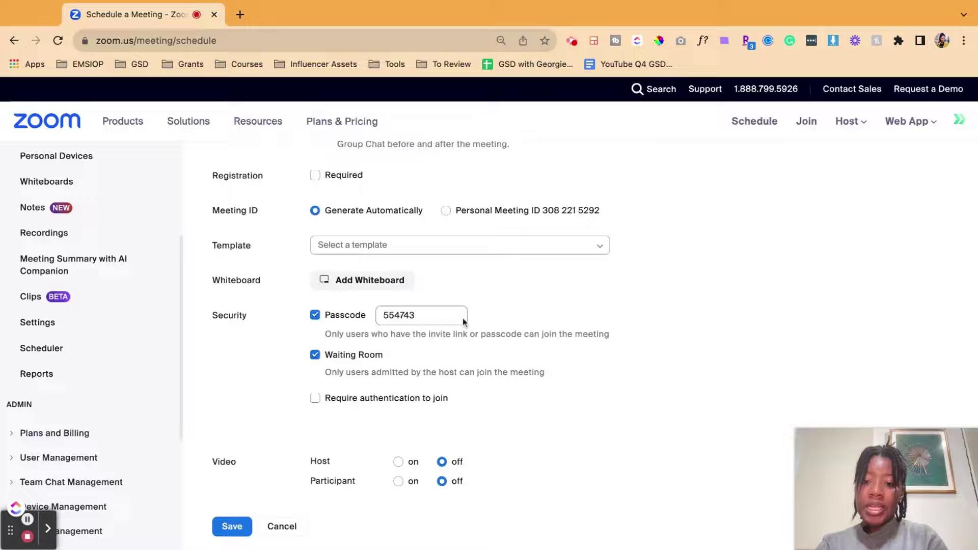
{"action": "scroll", "coordinate": [463, 318], "scroll_direction": "down", "scroll_amount": 4}
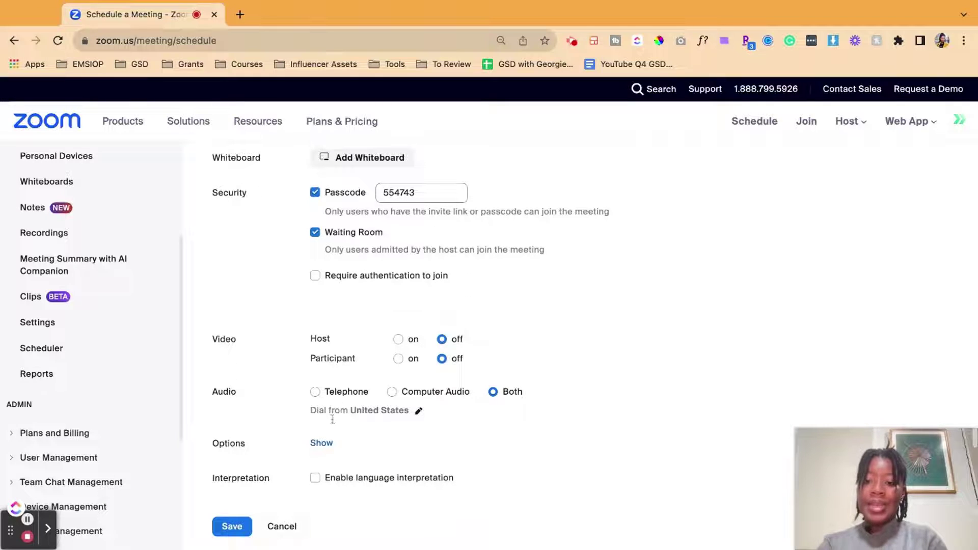
{"action": "scroll", "coordinate": [332, 419], "scroll_direction": "down", "scroll_amount": 3}
{"action": "left_click_drag", "start_coordinate": [258, 364], "coordinate": [634, 406]}
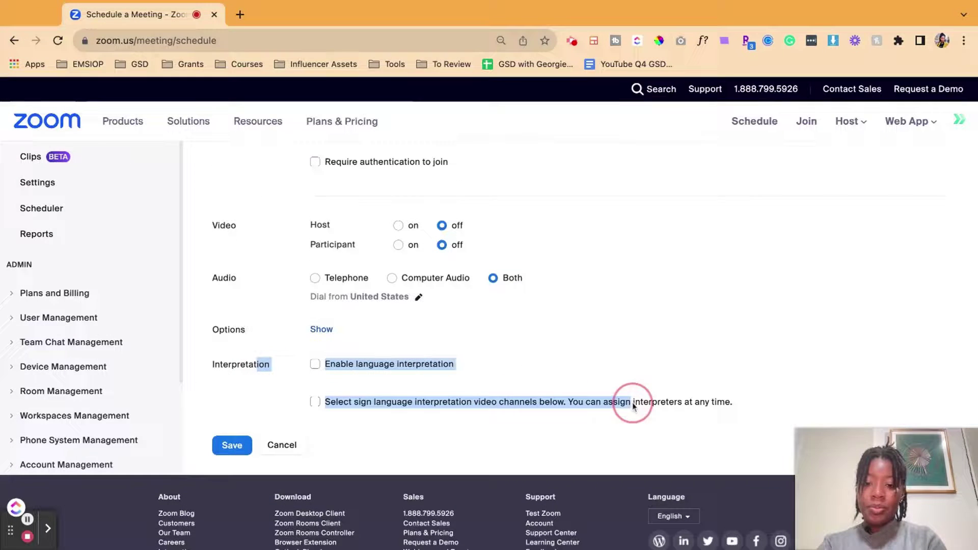
{"action": "left_click_drag", "start_coordinate": [732, 406], "coordinate": [317, 349]}
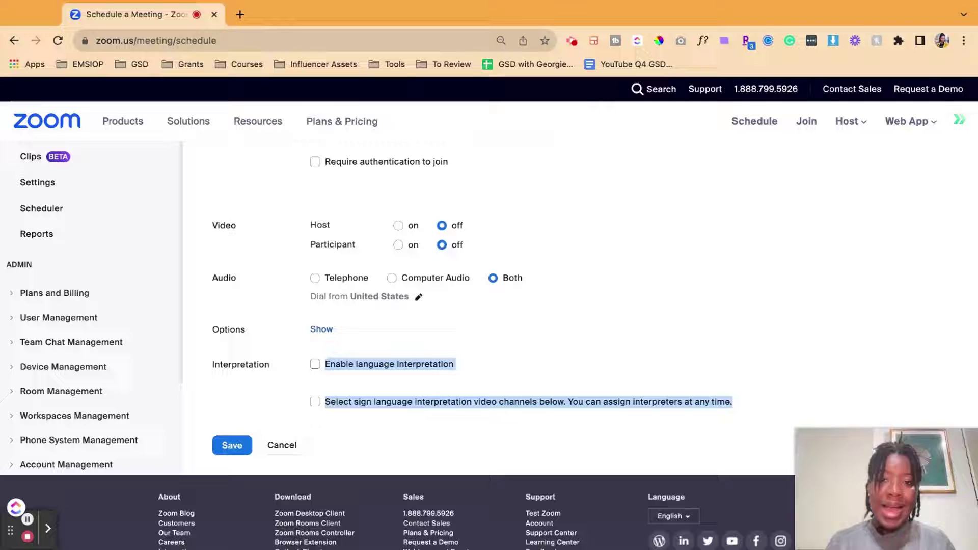
{"action": "left_click", "coordinate": [315, 364]}
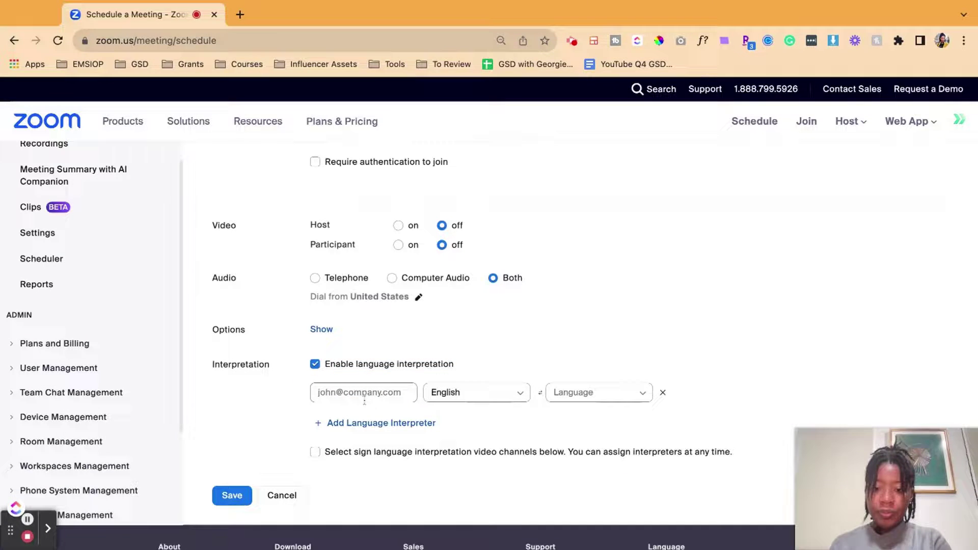
{"action": "left_click", "coordinate": [316, 453]}
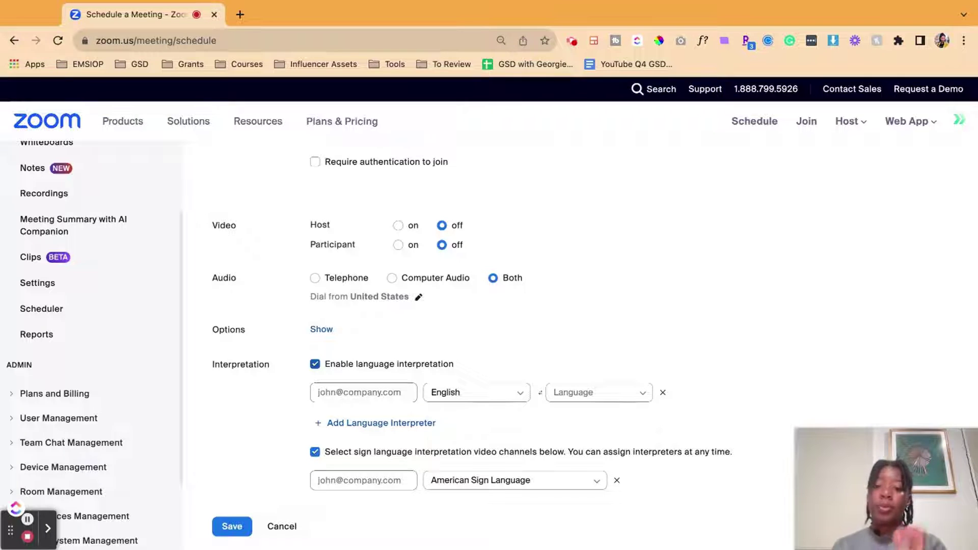
Leave the interpreter email blank and save the scheduled meeting.
{"action": "left_click", "coordinate": [384, 395]}
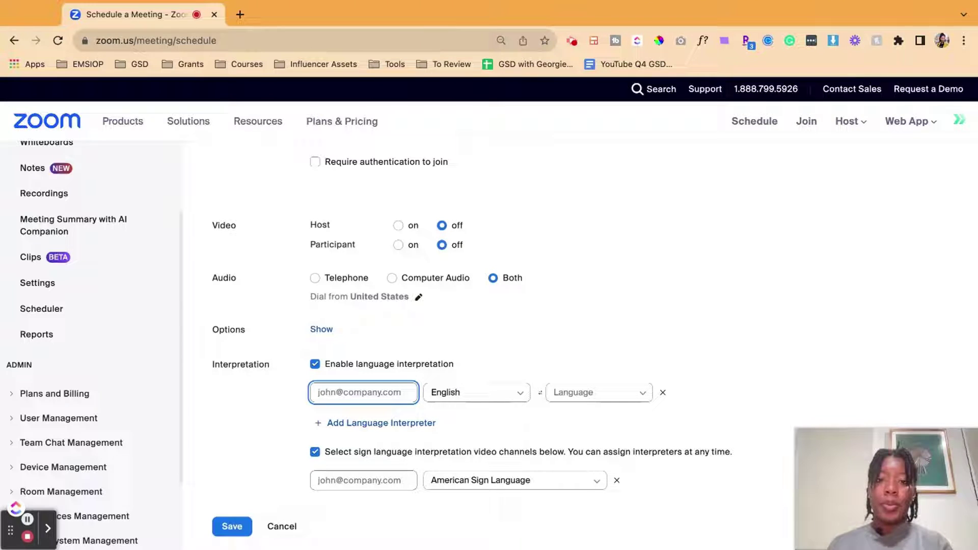
{"action": "scroll", "coordinate": [386, 322], "scroll_direction": "up", "scroll_amount": 10}
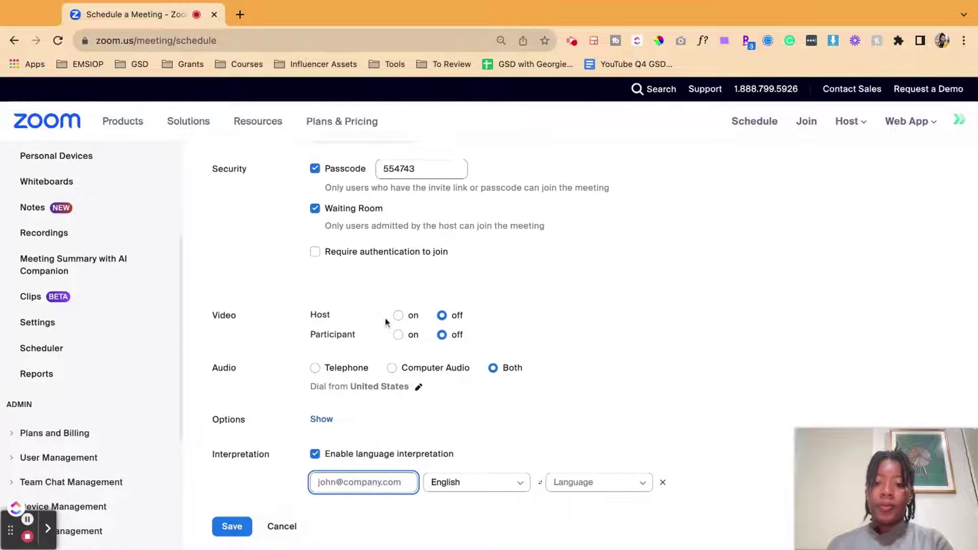
{"action": "left_click", "coordinate": [233, 533]}
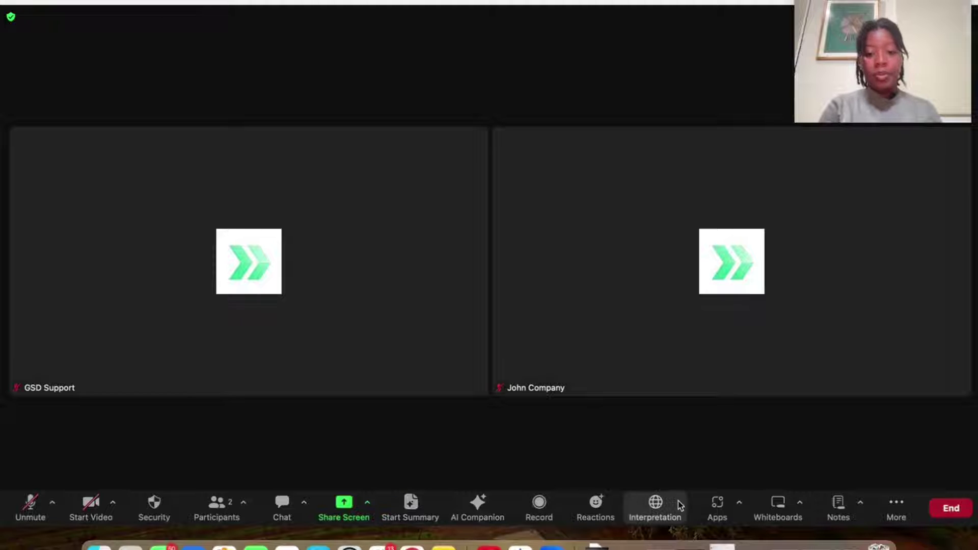
In the live Zoom meeting, open the interpretation manager, add a language interpreter and assign the other participant to that role.
{"action": "left_click", "coordinate": [653, 516]}
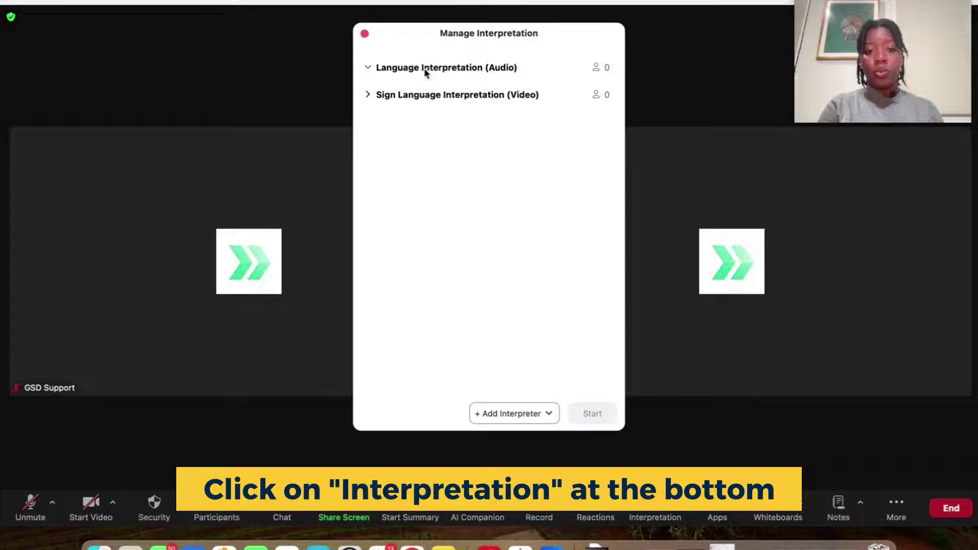
{"action": "left_click", "coordinate": [379, 68]}
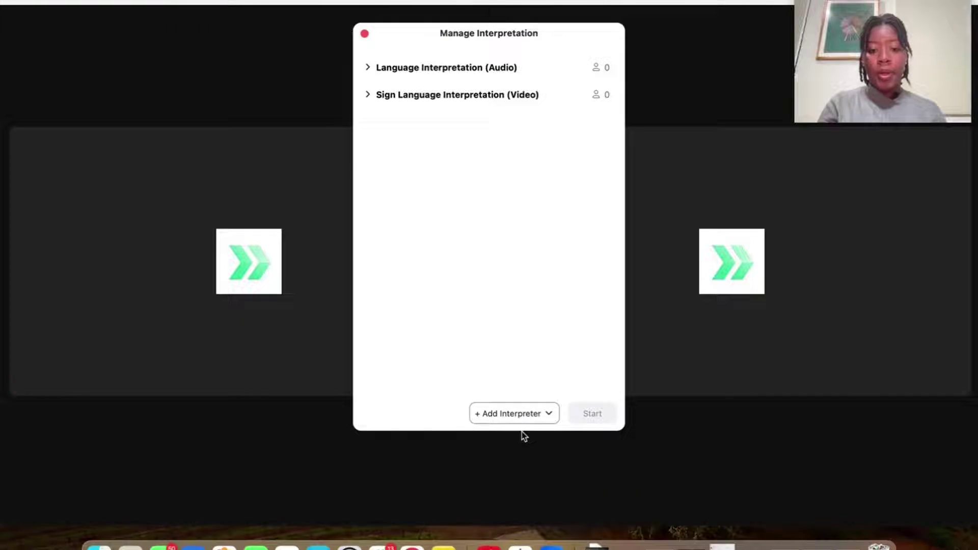
{"action": "left_click", "coordinate": [526, 415]}
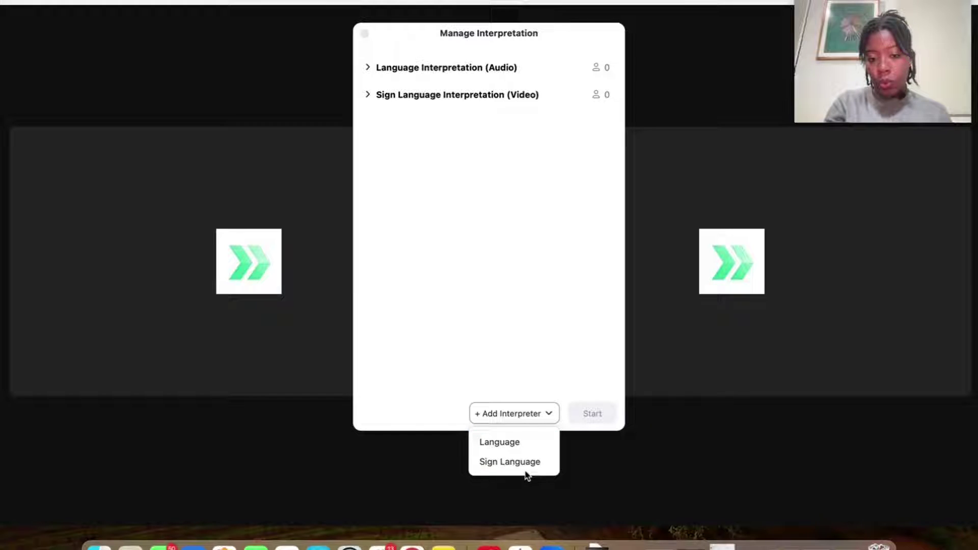
{"action": "left_click", "coordinate": [521, 440]}
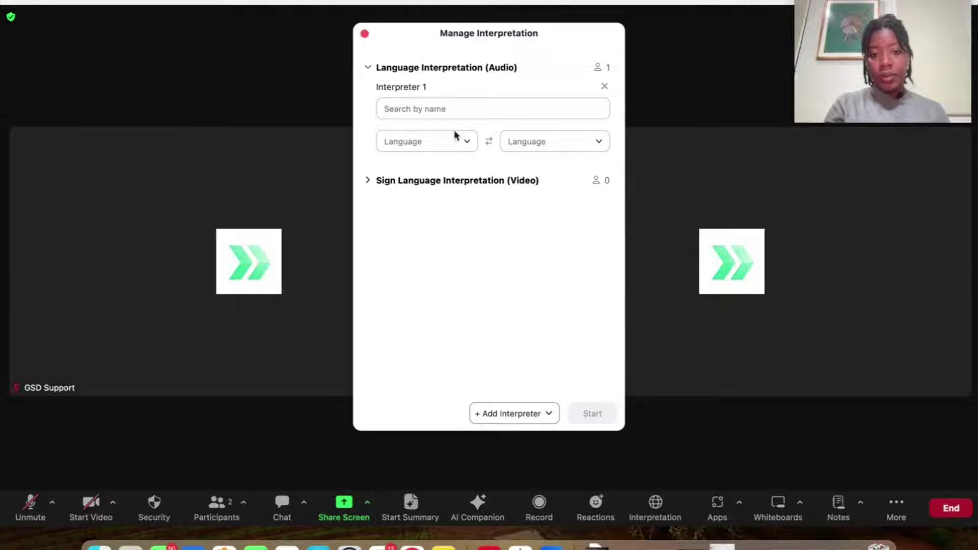
{"action": "left_click", "coordinate": [447, 106]}
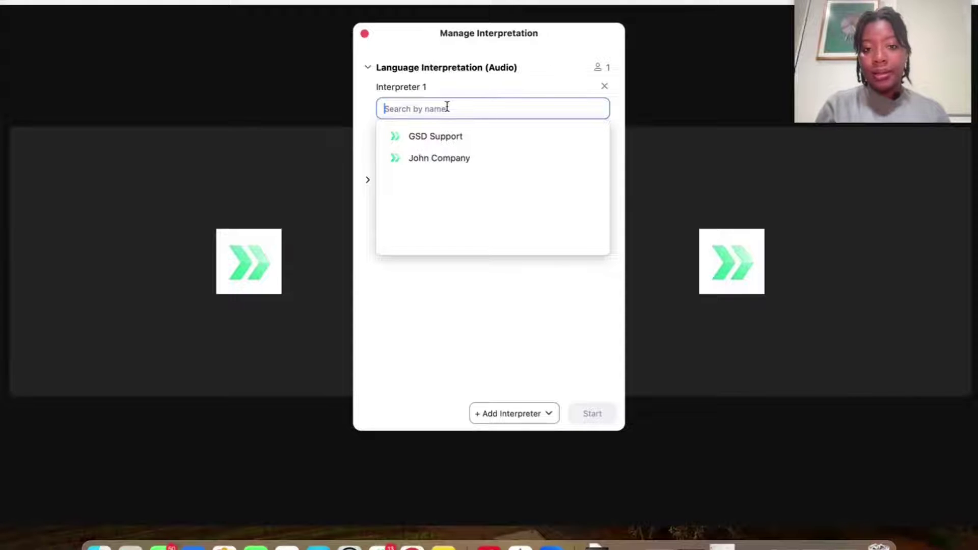
{"action": "left_click", "coordinate": [441, 158]}
Set the new interpreter's language pair to English and Japanese.
{"action": "left_click", "coordinate": [466, 142]}
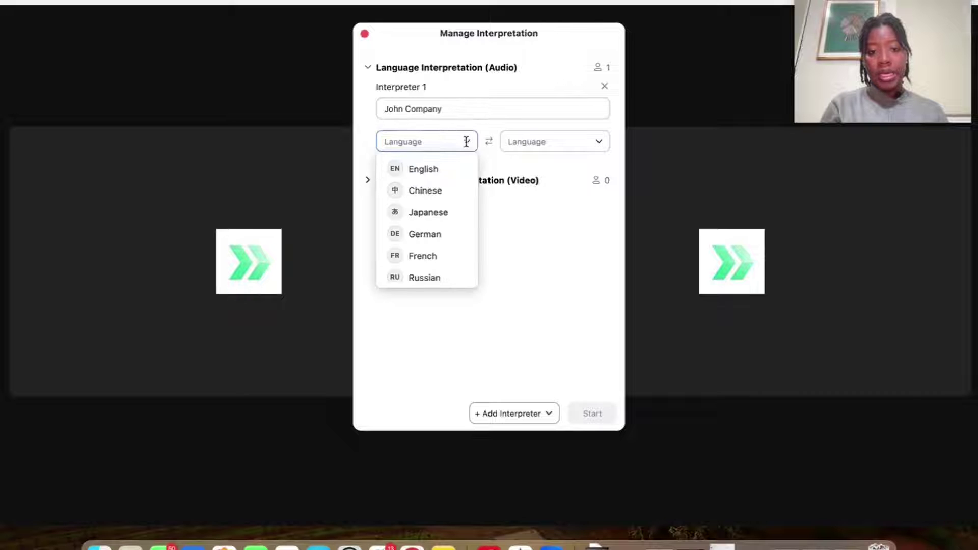
{"action": "scroll", "coordinate": [450, 246], "scroll_direction": "down", "scroll_amount": 3}
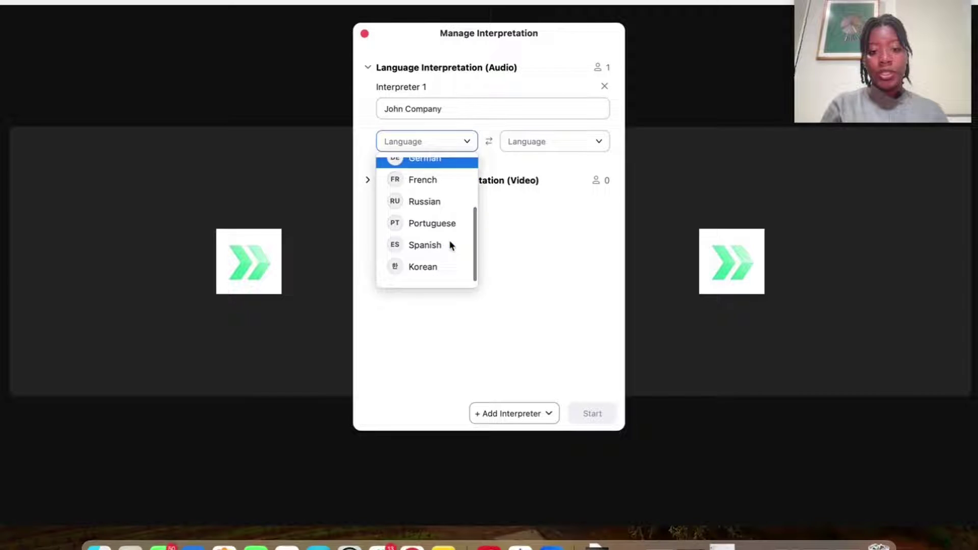
{"action": "scroll", "coordinate": [450, 245], "scroll_direction": "up", "scroll_amount": 2}
{"action": "scroll", "coordinate": [450, 245], "scroll_direction": "up", "scroll_amount": 1}
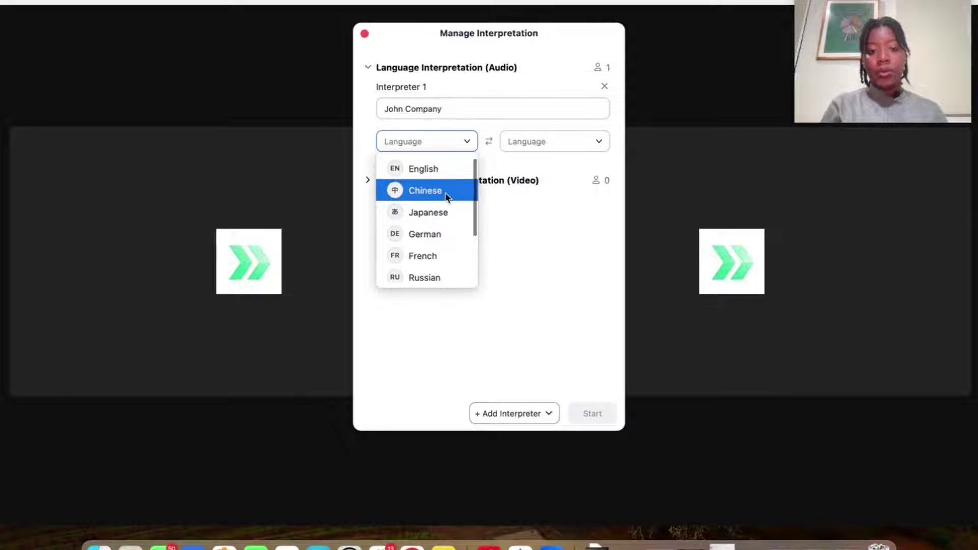
{"action": "left_click", "coordinate": [439, 173]}
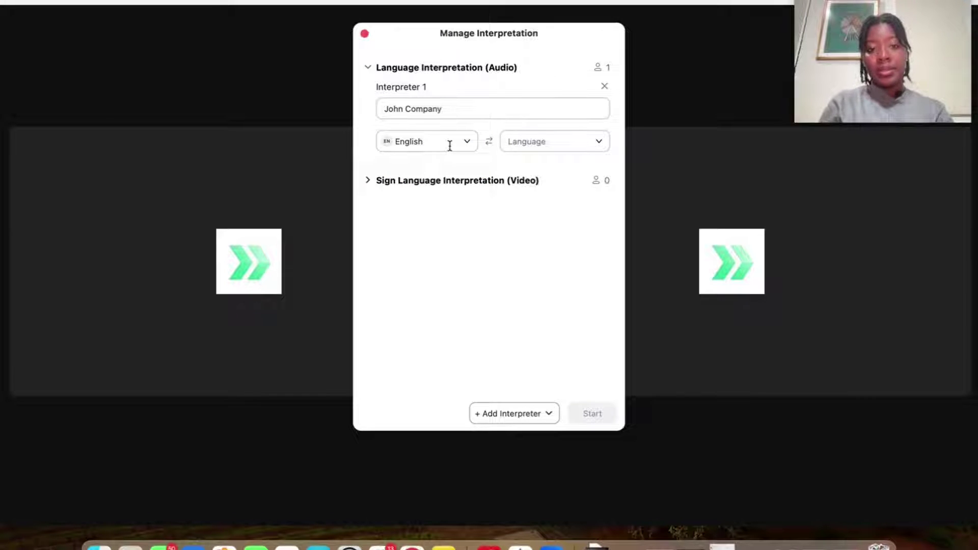
{"action": "left_click", "coordinate": [531, 140]}
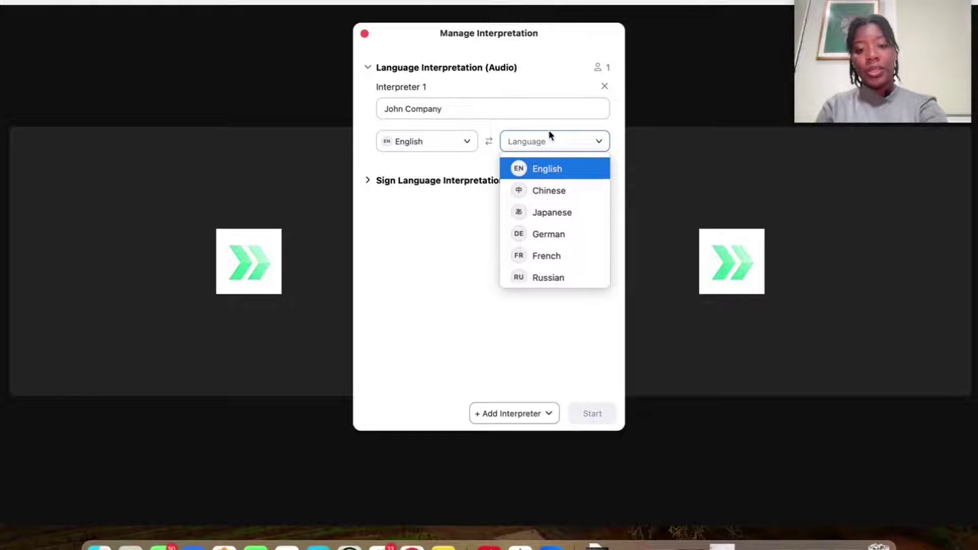
{"action": "left_click", "coordinate": [549, 213]}
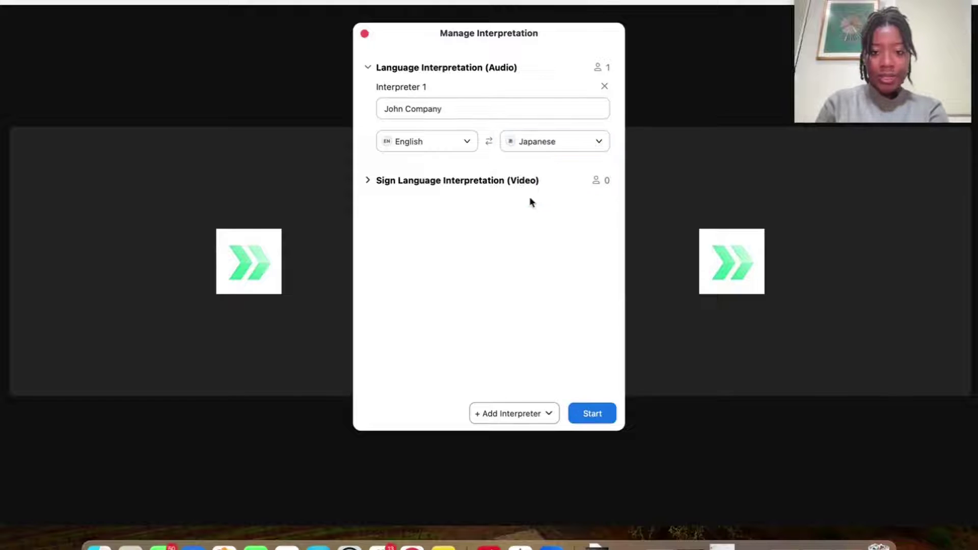
Start the interpretation session with the English–Japanese interpreter and reopen the language interpretation manager.
{"action": "left_click", "coordinate": [605, 425]}
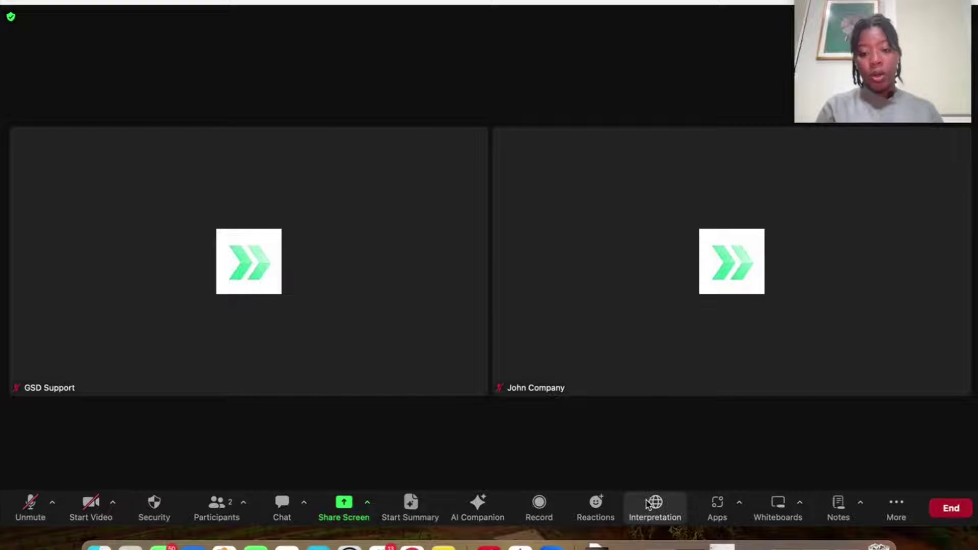
{"action": "left_click", "coordinate": [649, 504]}
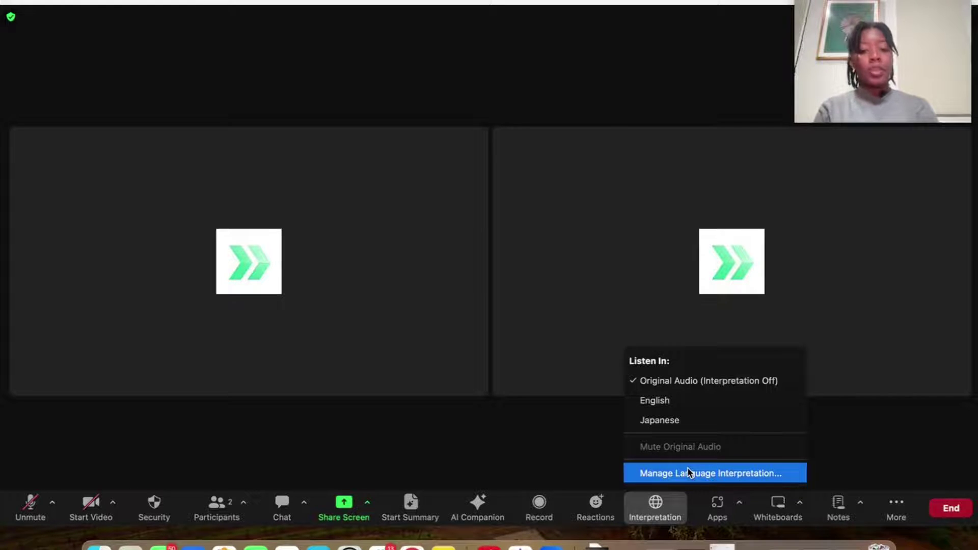
{"action": "left_click", "coordinate": [690, 473]}
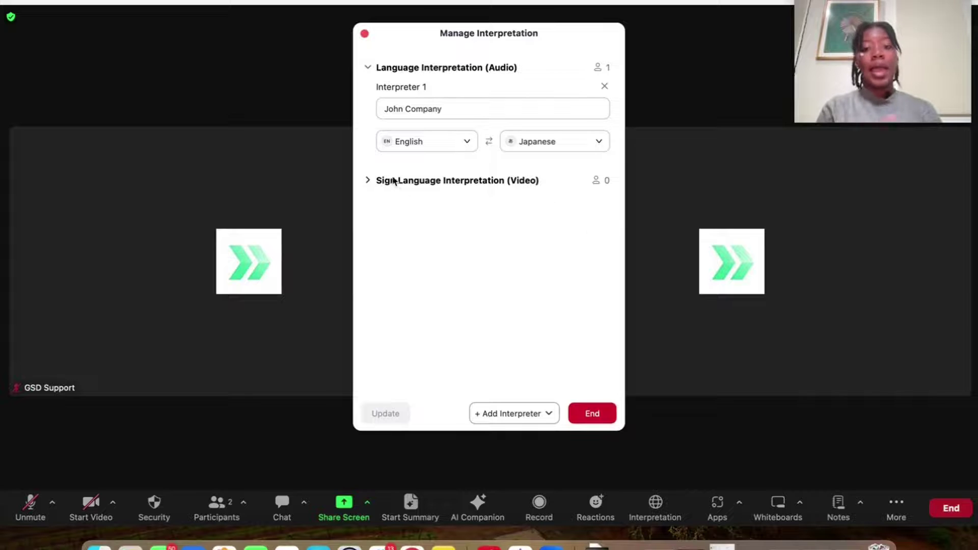
Add a sign language interpreter and assign GSD Support to that role.
{"action": "left_click", "coordinate": [530, 414]}
{"action": "left_click", "coordinate": [532, 461]}
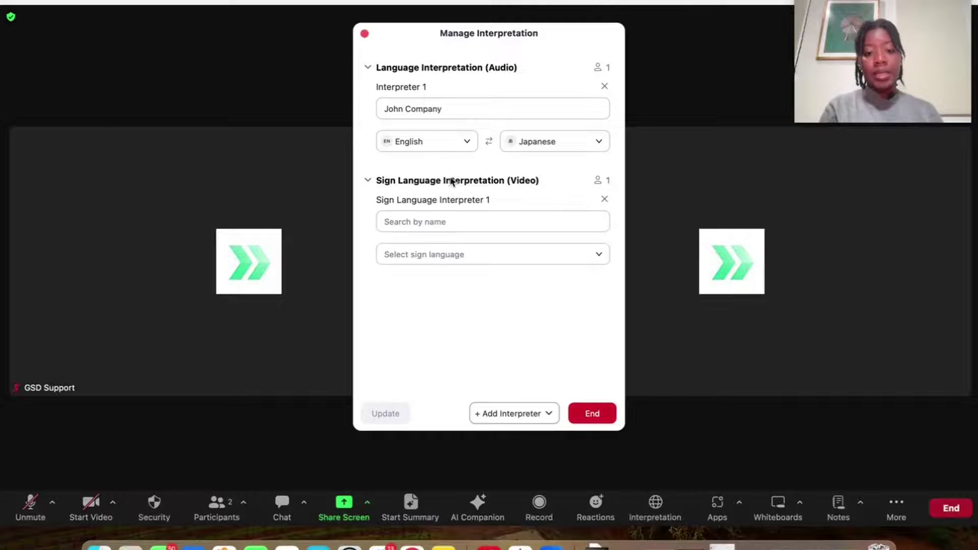
{"action": "left_click", "coordinate": [454, 223]}
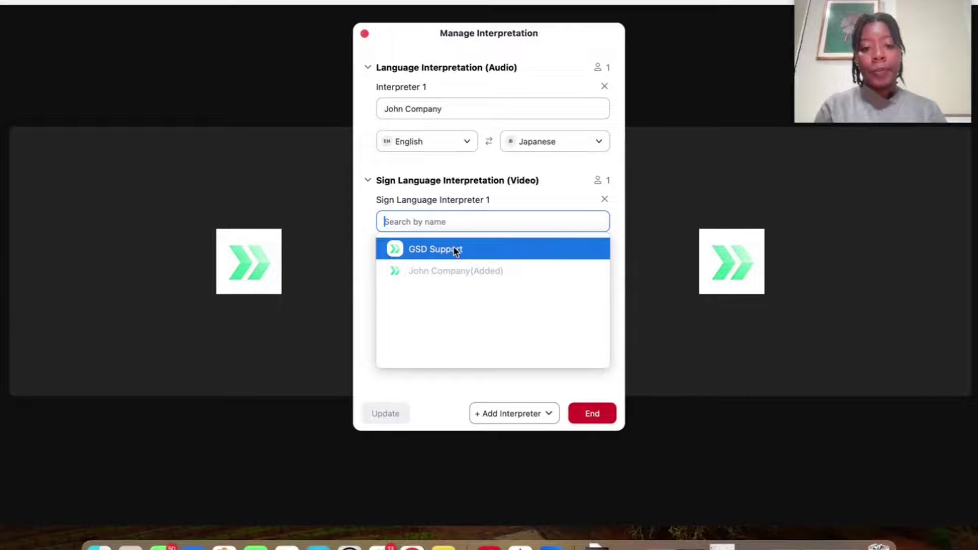
{"action": "left_click", "coordinate": [455, 250]}
Set the sign language interpreter's language to Chinese Sign Language and update the running interpretation session.
{"action": "left_click", "coordinate": [474, 254]}
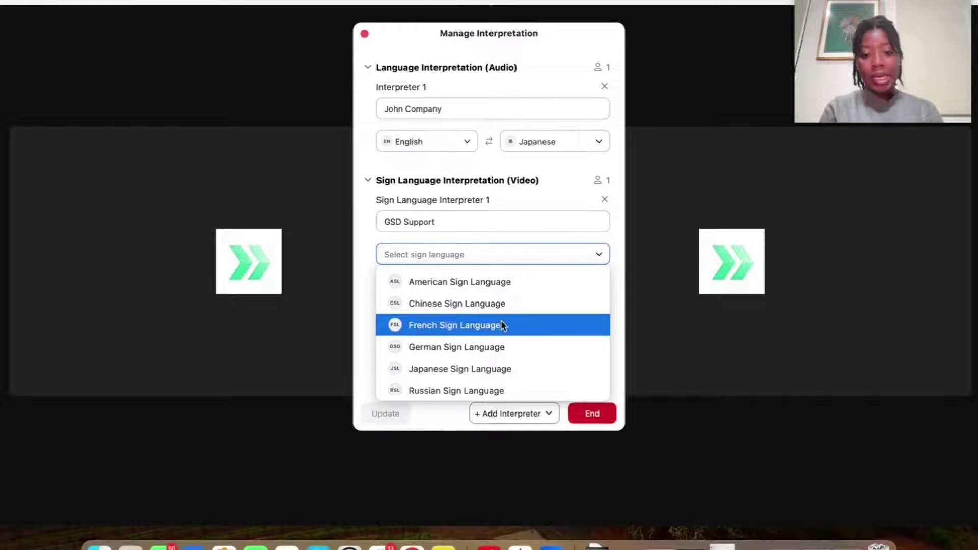
{"action": "scroll", "coordinate": [506, 335], "scroll_direction": "down", "scroll_amount": 3}
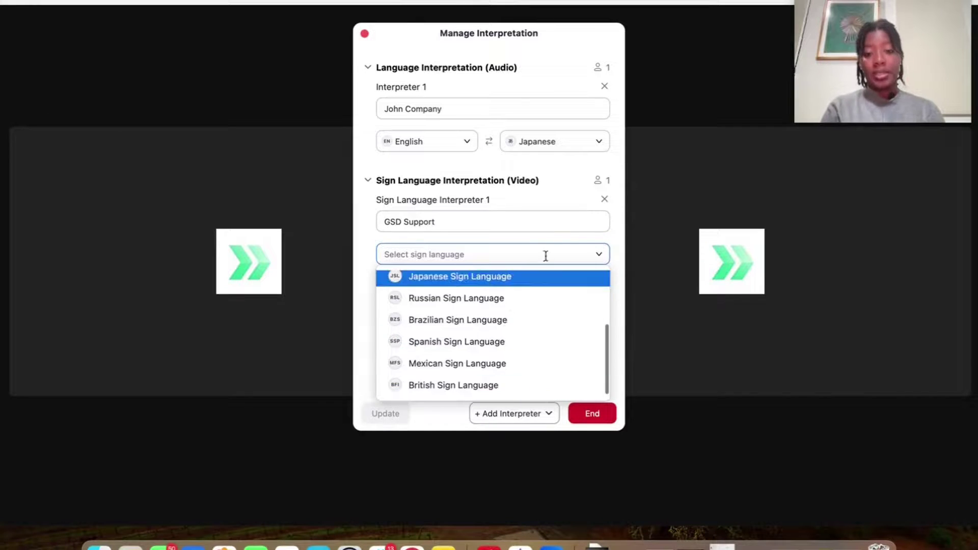
{"action": "scroll", "coordinate": [421, 306], "scroll_direction": "up", "scroll_amount": 3}
{"action": "left_click", "coordinate": [421, 306]}
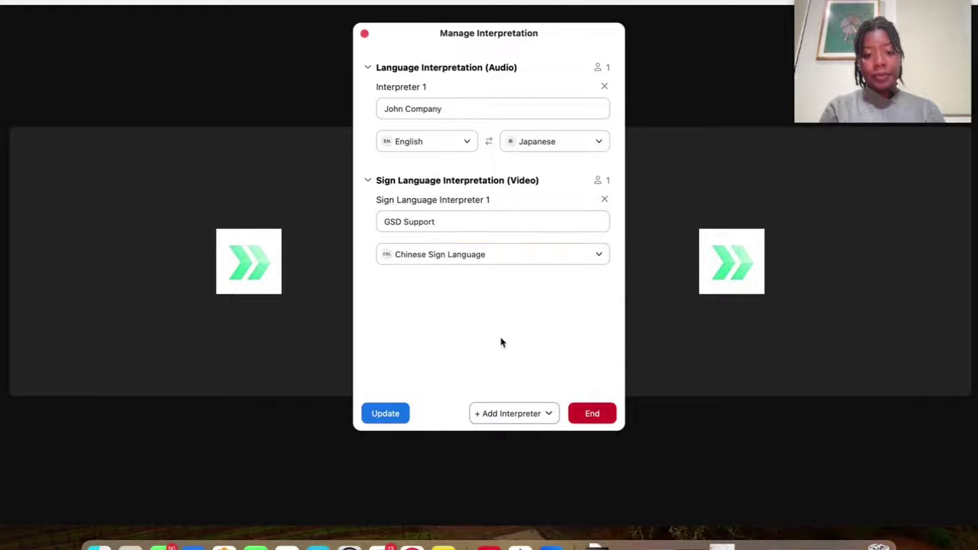
{"action": "left_click", "coordinate": [385, 416]}
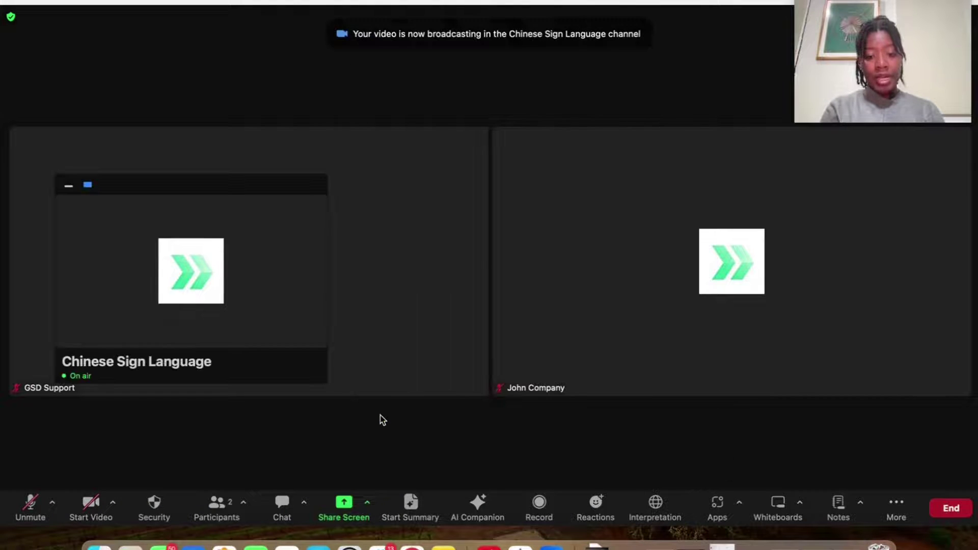
Move the floating Chinese Sign Language window above the host's tile and turn on the host's camera.
{"action": "mouse_move", "coordinate": [149, 228]}
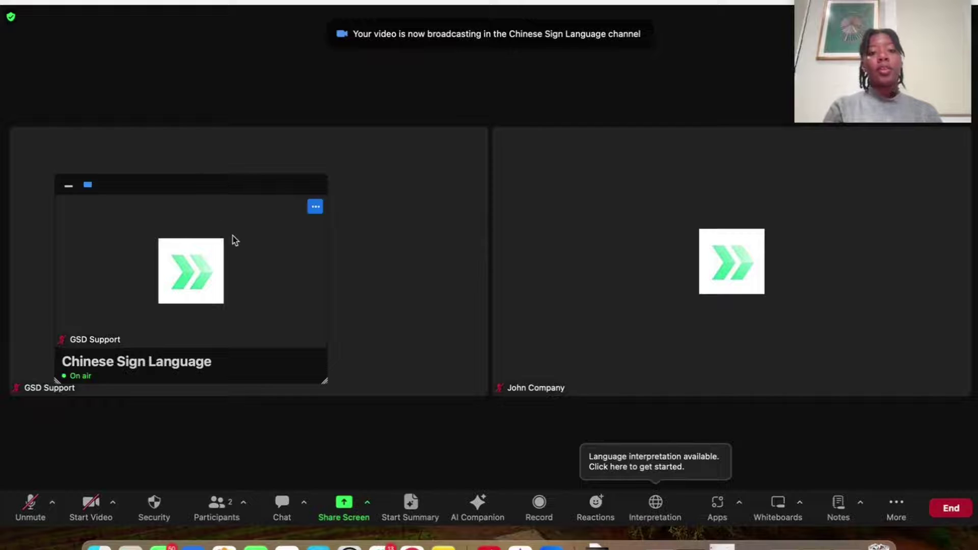
{"action": "left_click_drag", "start_coordinate": [203, 192], "coordinate": [171, 32]}
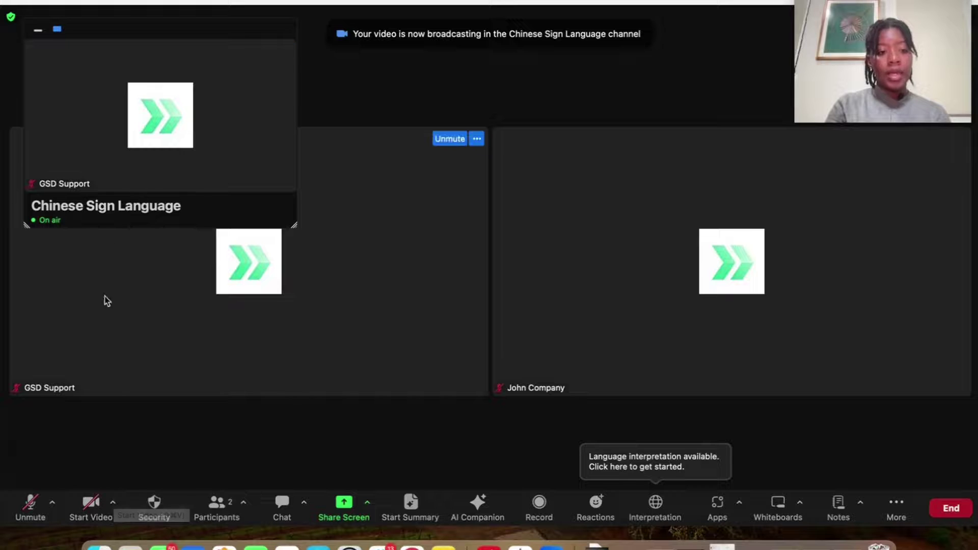
{"action": "left_click", "coordinate": [89, 505]}
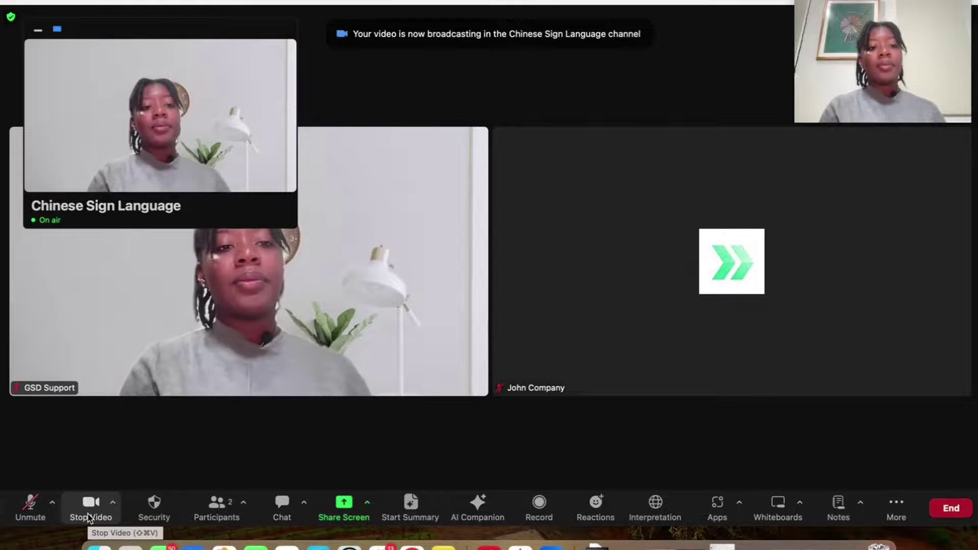
{"action": "mouse_move", "coordinate": [151, 43]}
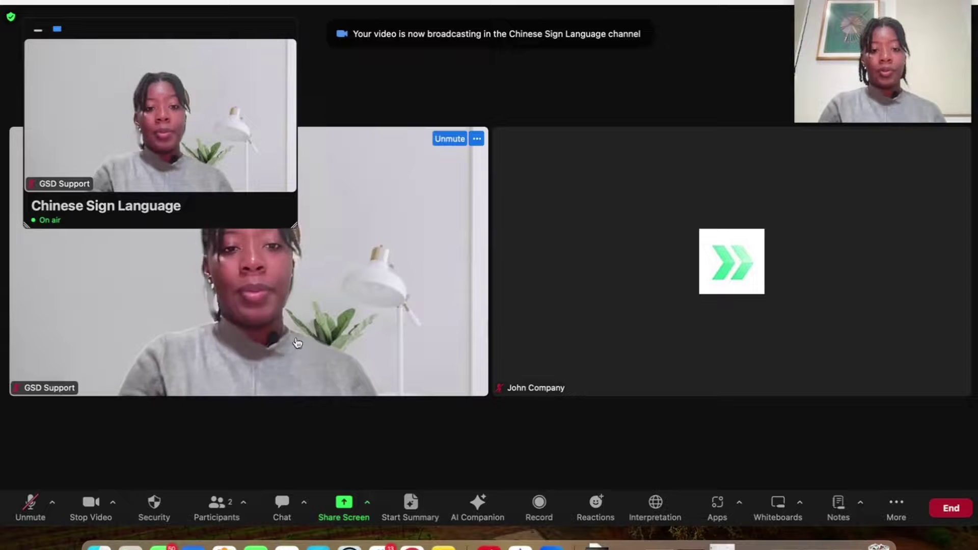
Reposition the Chinese Sign Language window over the lower part of the other participant's tile and turn off the host's camera.
{"action": "left_click_drag", "start_coordinate": [111, 31], "coordinate": [83, 38]}
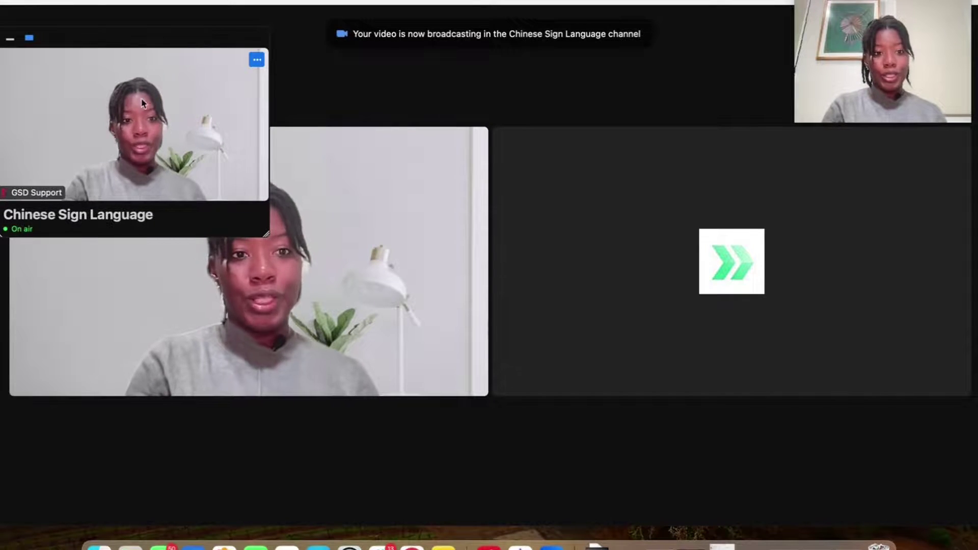
{"action": "left_click_drag", "start_coordinate": [142, 104], "coordinate": [607, 87]}
{"action": "left_click_drag", "start_coordinate": [598, 51], "coordinate": [766, 289]}
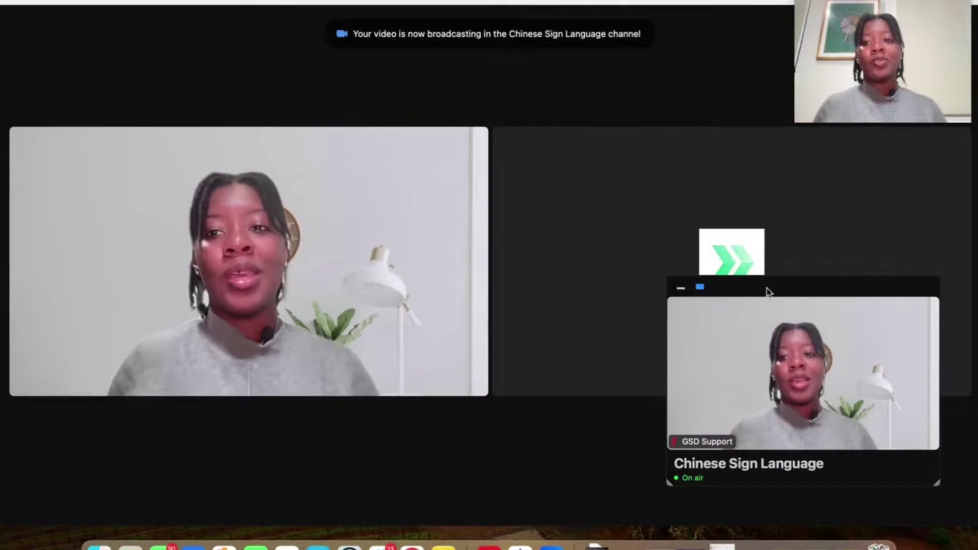
{"action": "mouse_move", "coordinate": [282, 140]}
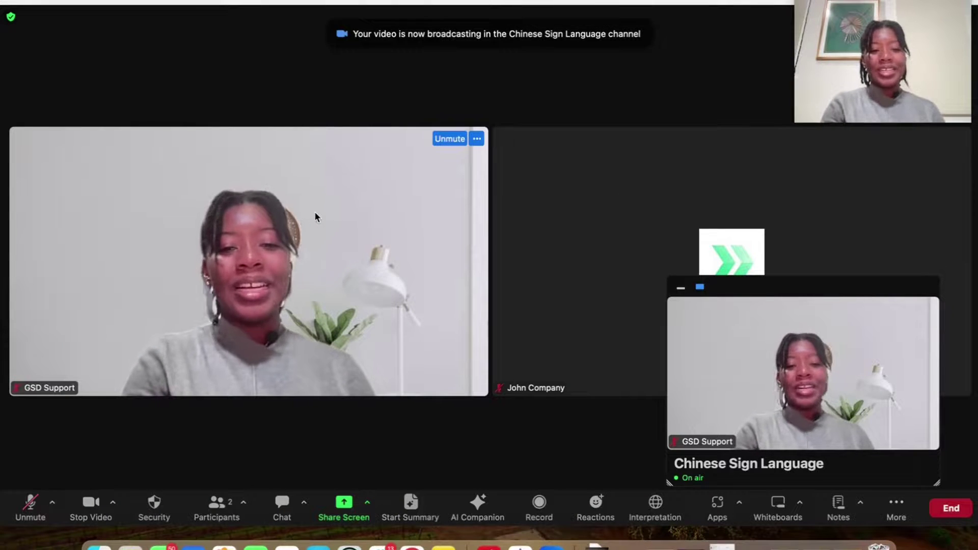
{"action": "mouse_move", "coordinate": [695, 303]}
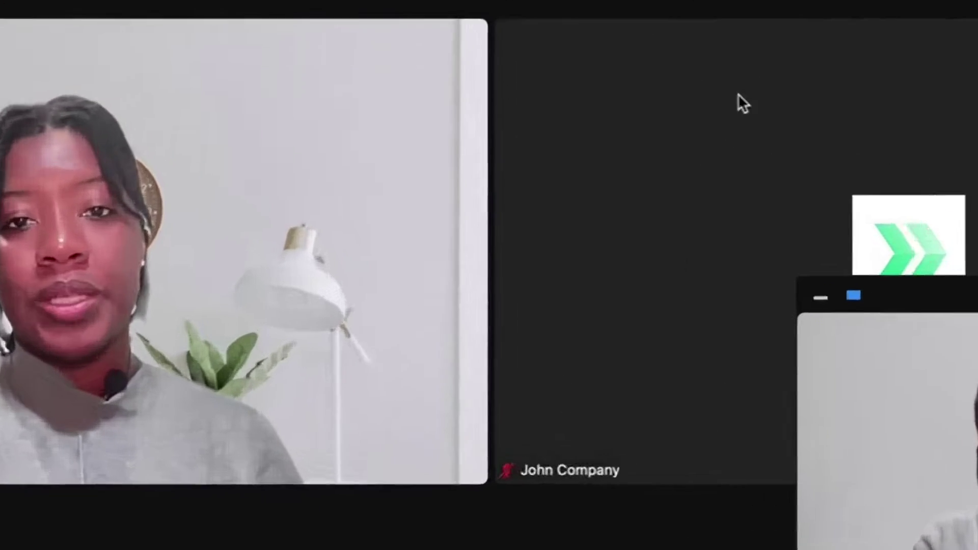
{"action": "key", "text": "super+shift+v"}
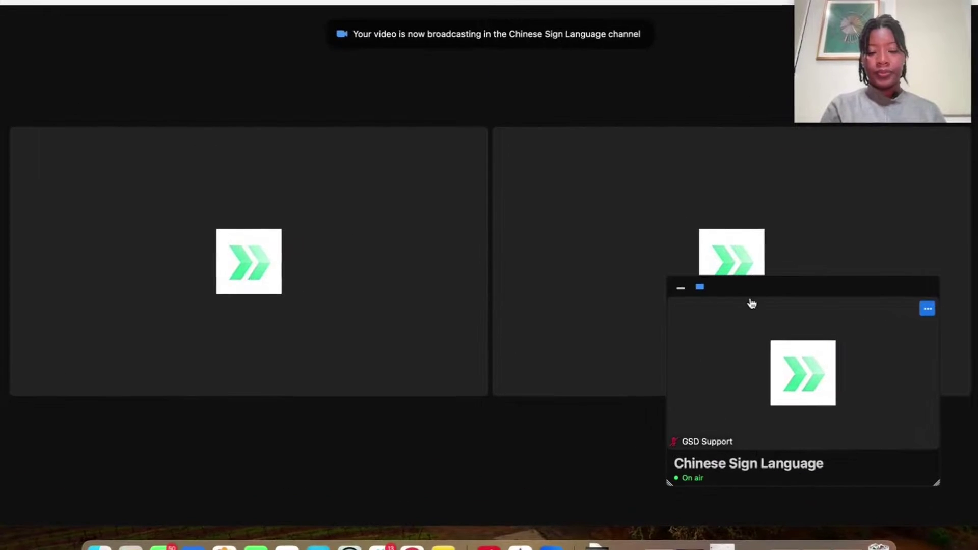
Reopen the interpretation manager, remove both the language and sign language interpreters, and end the interpretation session.
{"action": "mouse_move", "coordinate": [646, 452]}
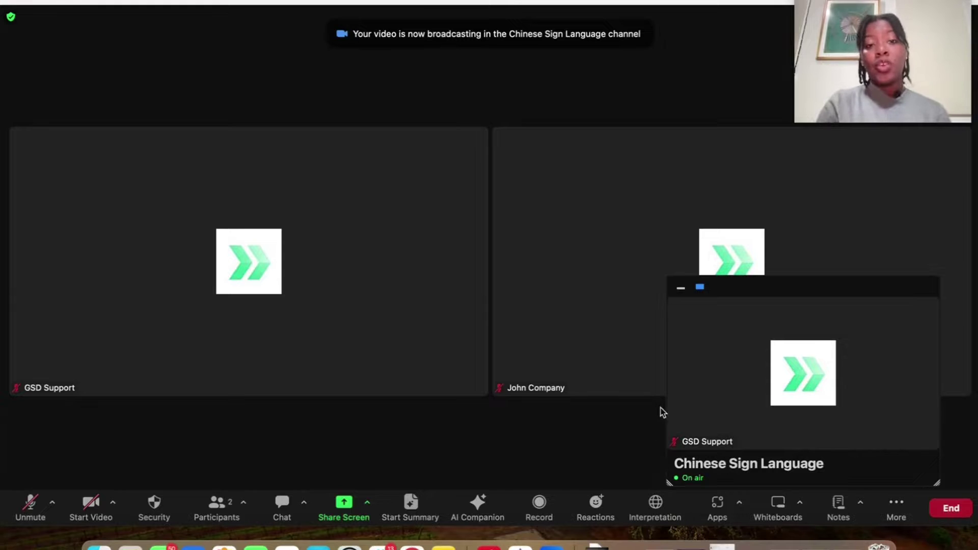
{"action": "mouse_move", "coordinate": [649, 396]}
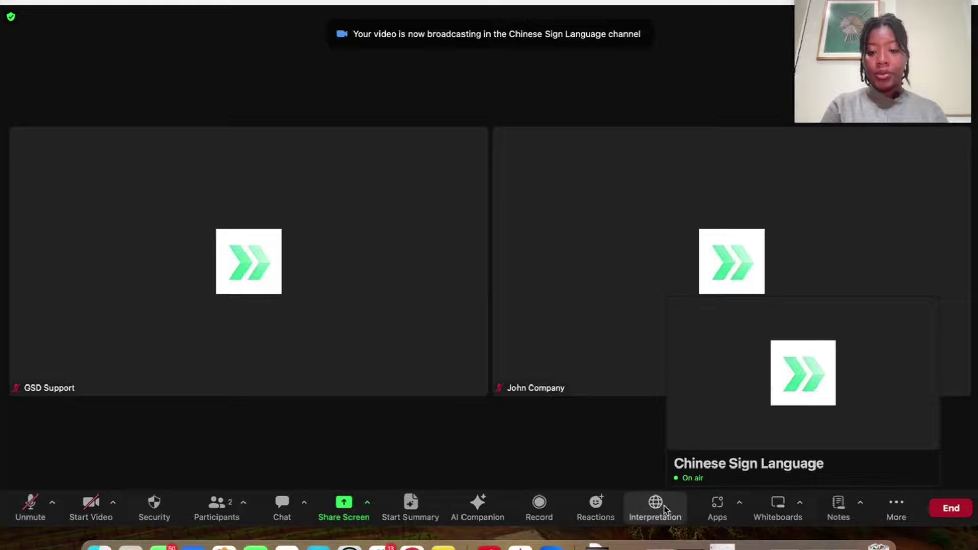
{"action": "left_click", "coordinate": [658, 509]}
{"action": "left_click", "coordinate": [657, 472]}
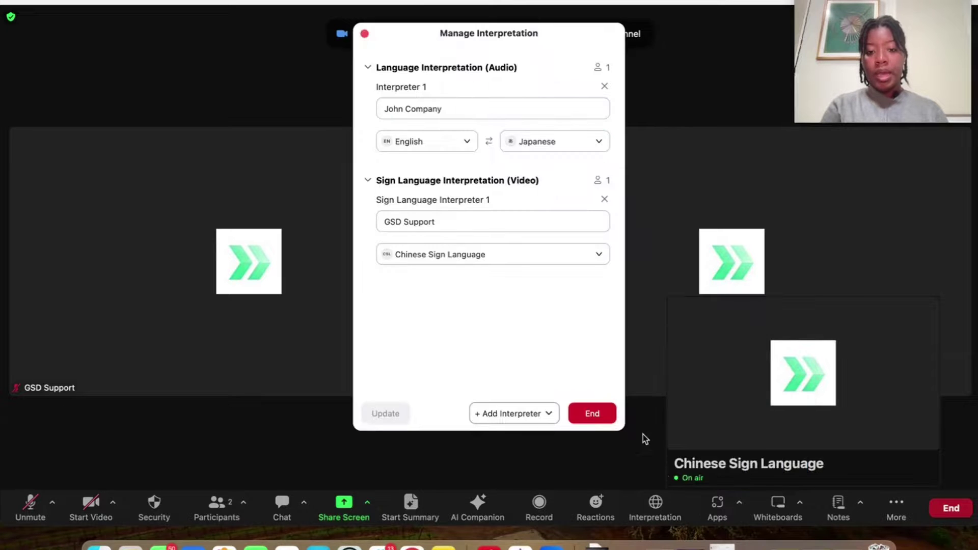
{"action": "left_click", "coordinate": [605, 200]}
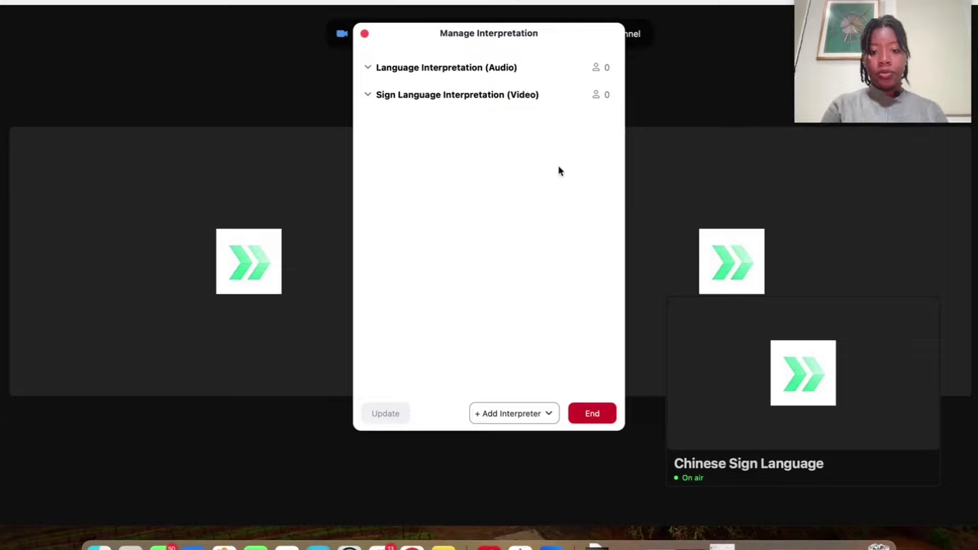
{"action": "left_click", "coordinate": [590, 412]}
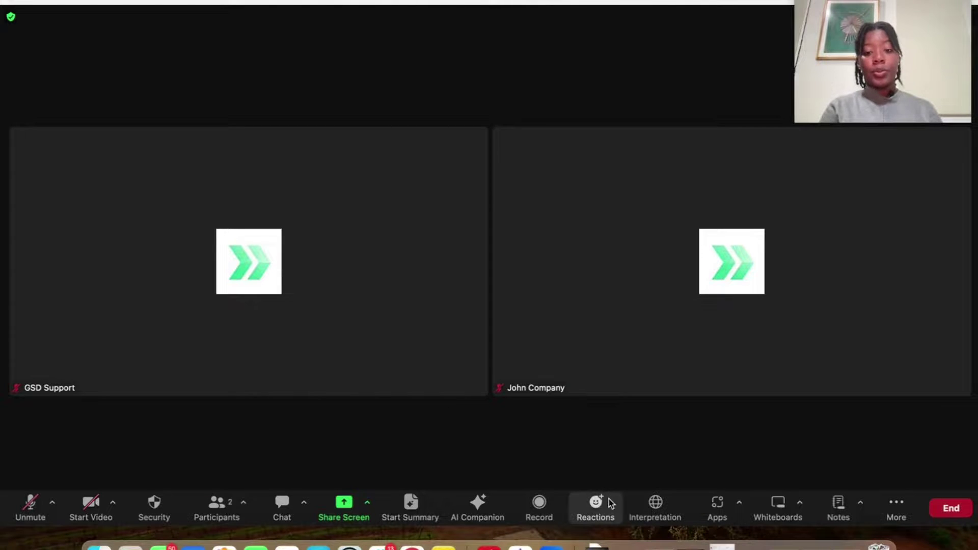